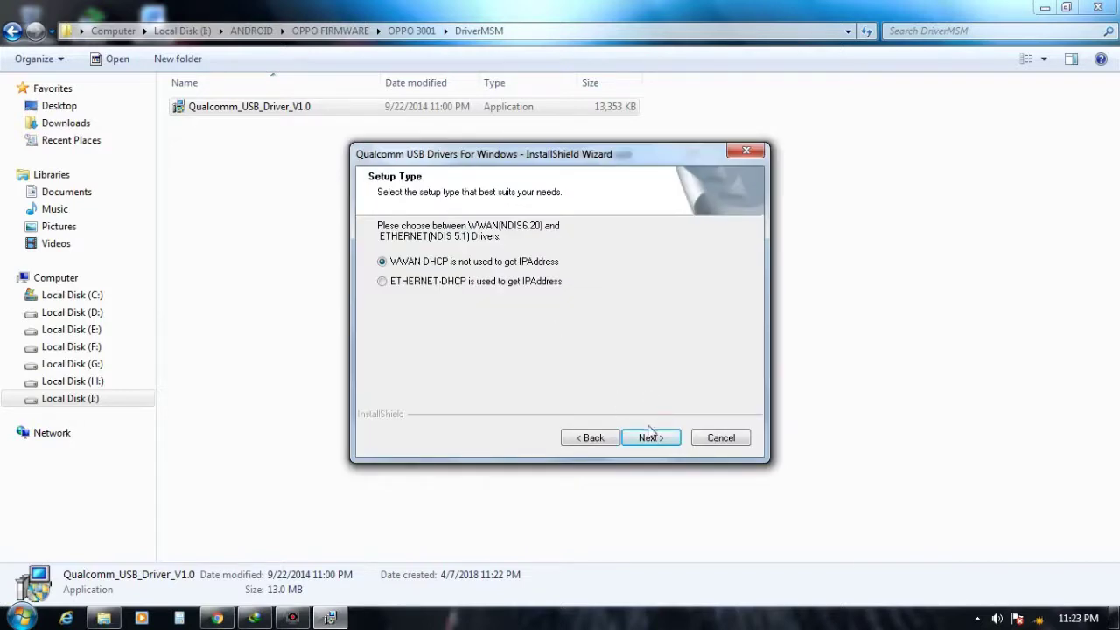
Start installing the Qualcomm USB drivers with the WWAN-DHCP setup type and the license agreement accepted.
{"action": "left_click", "coordinate": [652, 440]}
{"action": "left_click", "coordinate": [652, 440]}
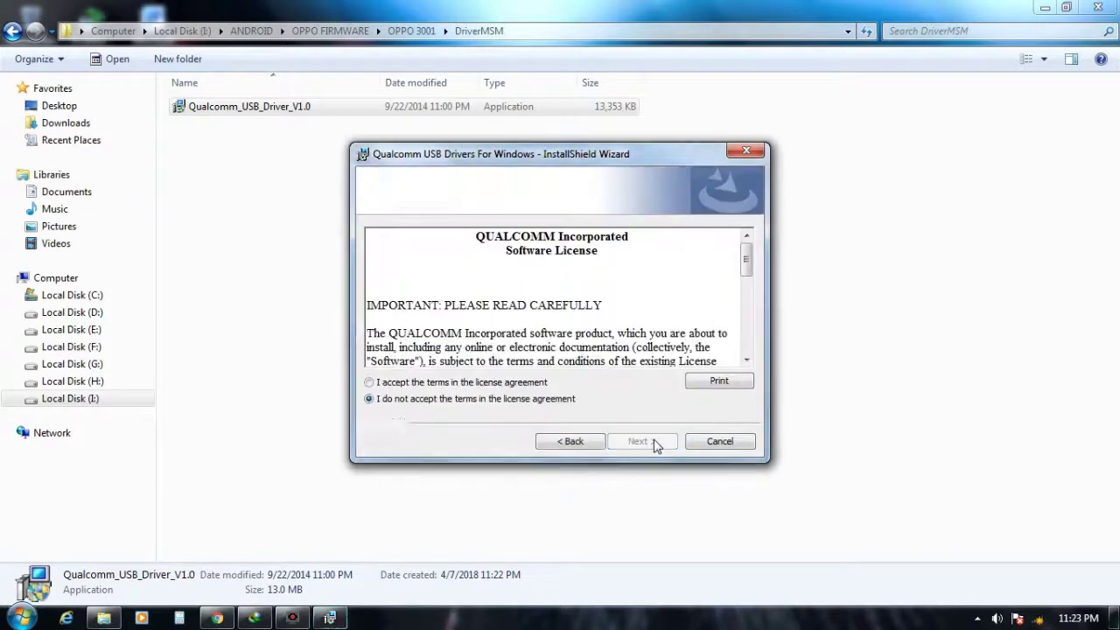
{"action": "left_click", "coordinate": [514, 384]}
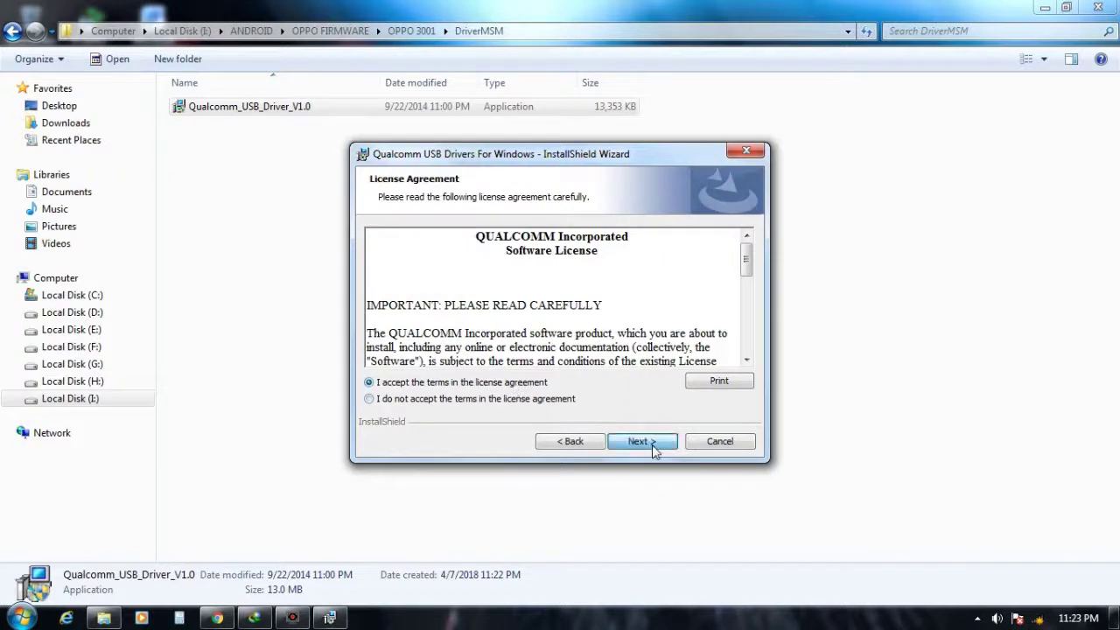
{"action": "left_click", "coordinate": [652, 443]}
{"action": "left_click", "coordinate": [653, 444]}
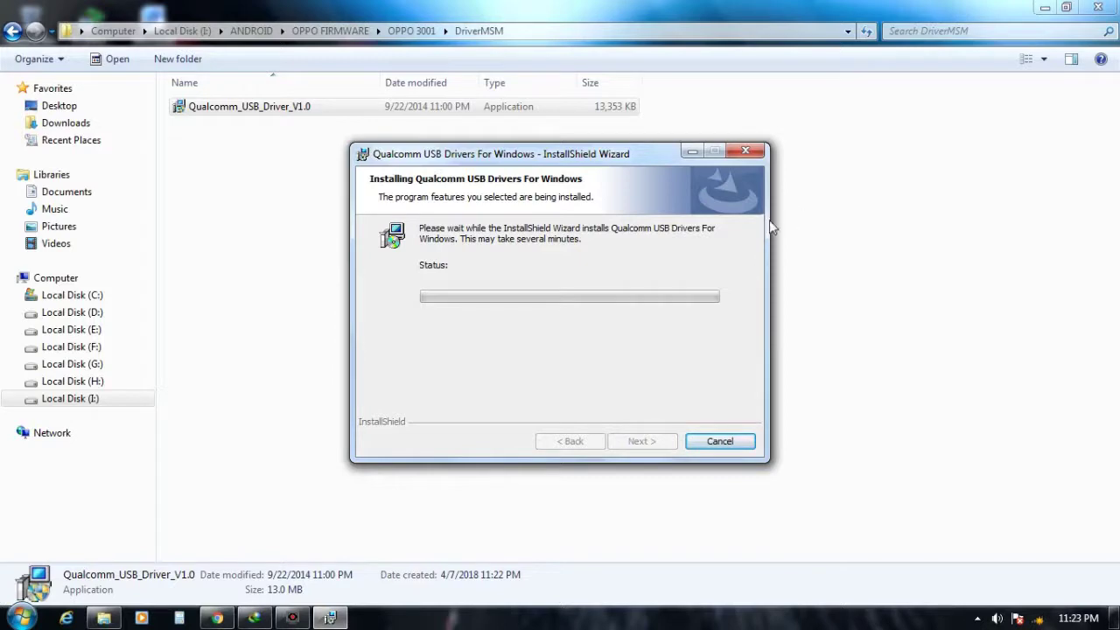
Restore the DriverMSM folder window to a smaller size and arrange it beside the driver installer on the desktop.
{"action": "left_click", "coordinate": [1066, 7]}
{"action": "left_click_drag", "start_coordinate": [643, 37], "coordinate": [938, 56]}
{"action": "left_click_drag", "start_coordinate": [497, 157], "coordinate": [306, 262]}
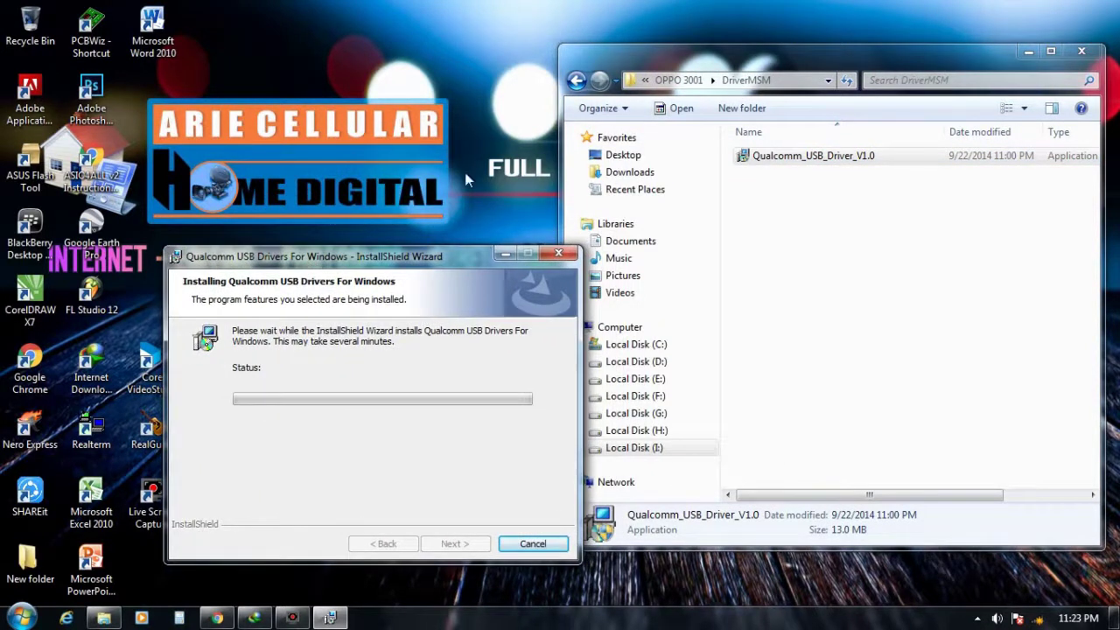
{"action": "right_click", "coordinate": [470, 117]}
{"action": "left_click", "coordinate": [508, 161]}
{"action": "right_click", "coordinate": [488, 93]}
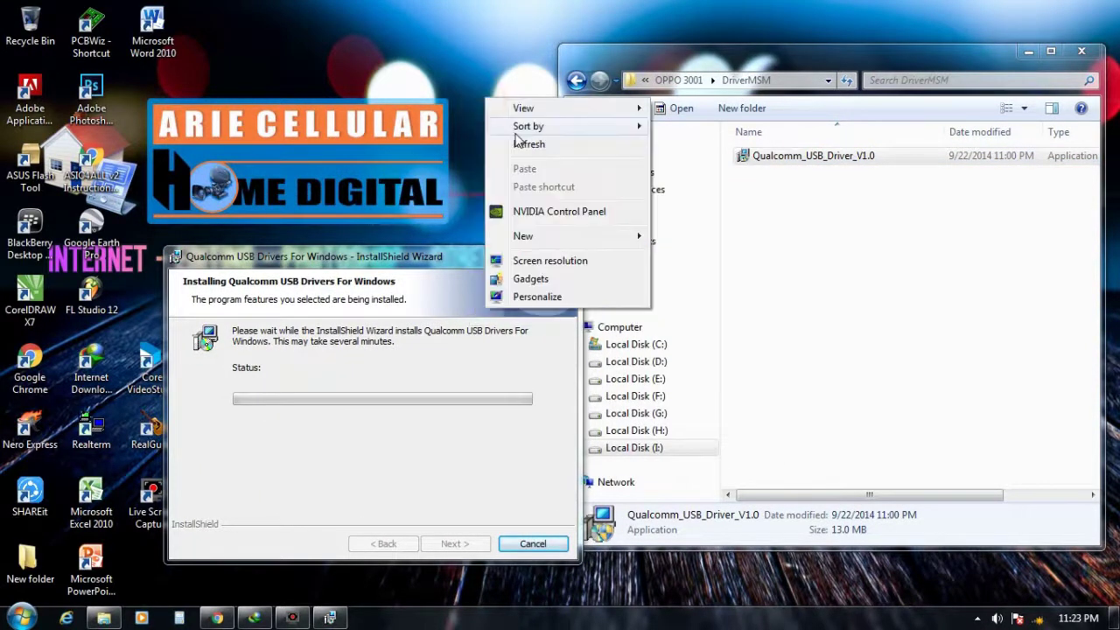
{"action": "left_click", "coordinate": [523, 143]}
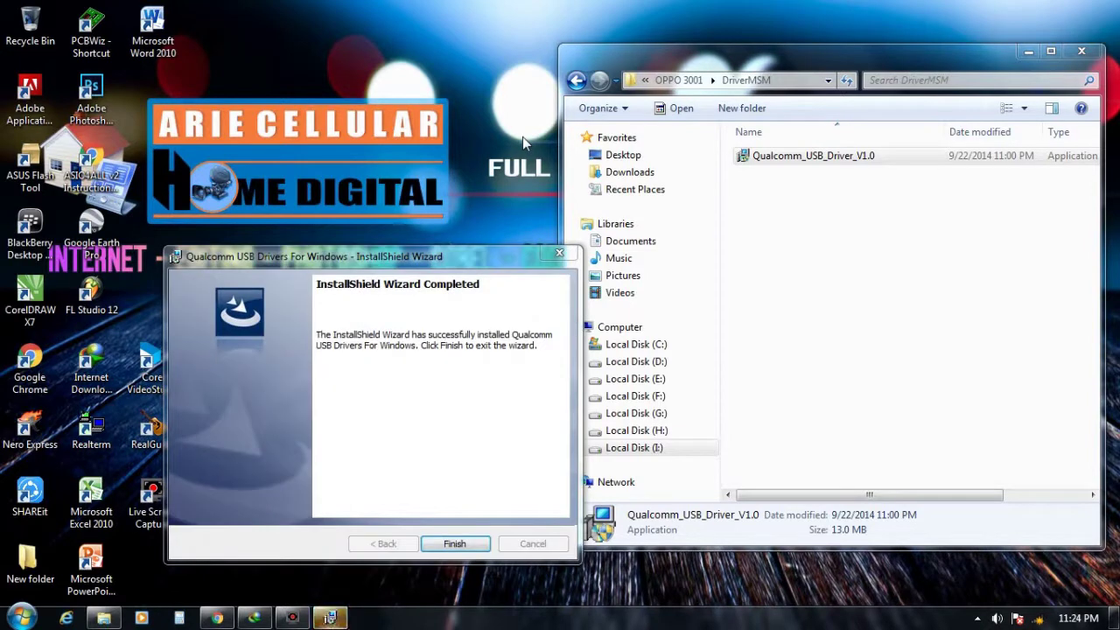
Finish the Qualcomm USB driver installation wizard and refresh the desktop.
{"action": "left_click", "coordinate": [482, 541]}
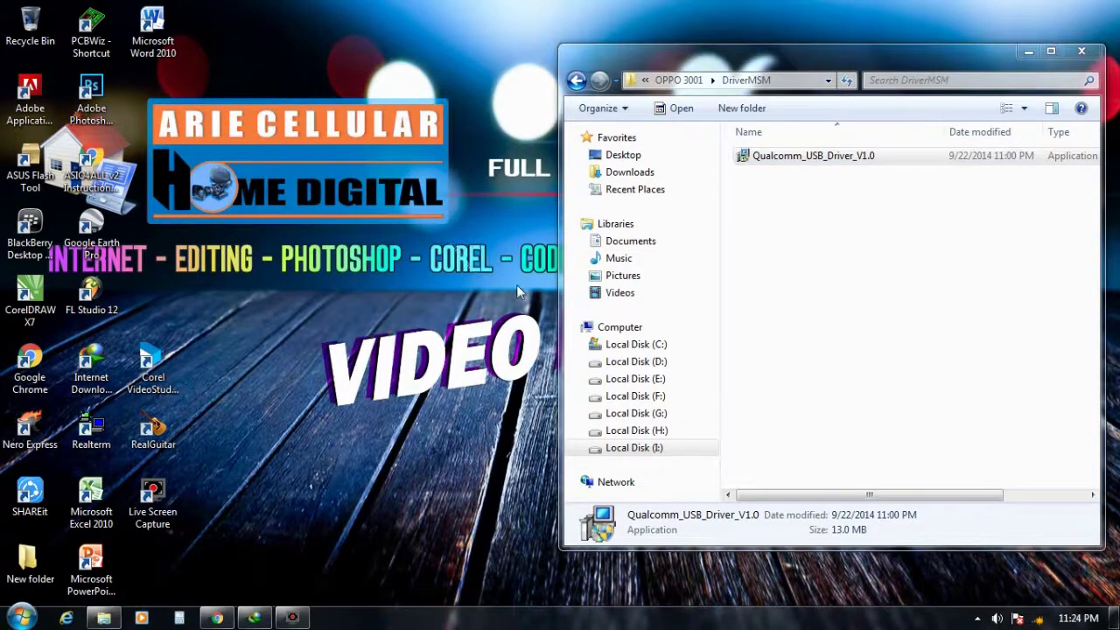
{"action": "right_click", "coordinate": [480, 229]}
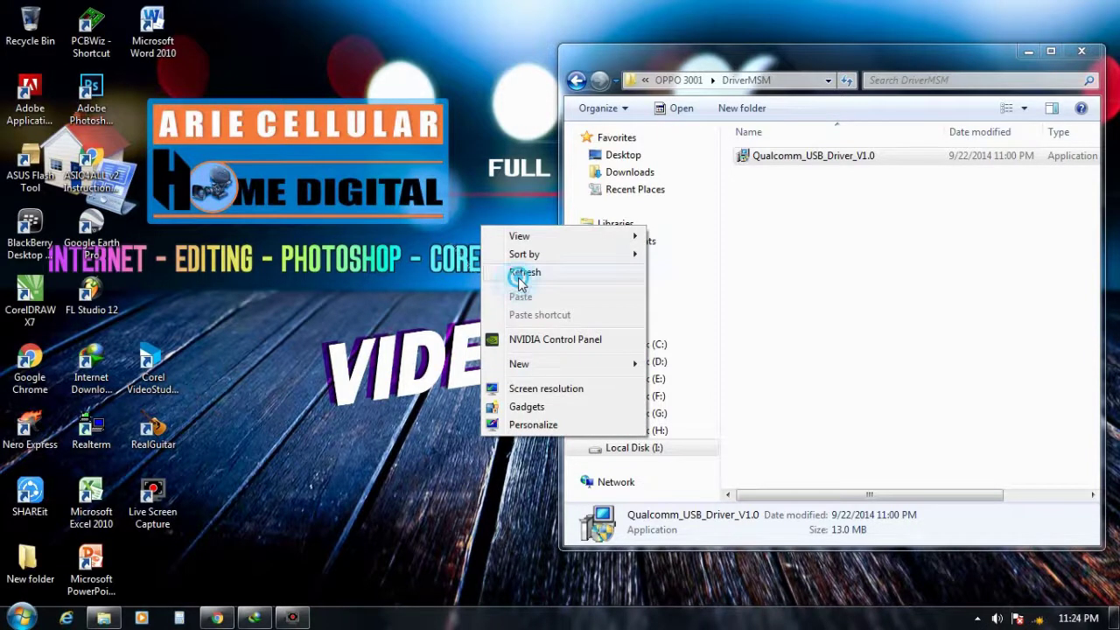
{"action": "left_click", "coordinate": [523, 273]}
{"action": "right_click", "coordinate": [499, 238]}
{"action": "left_click", "coordinate": [541, 285]}
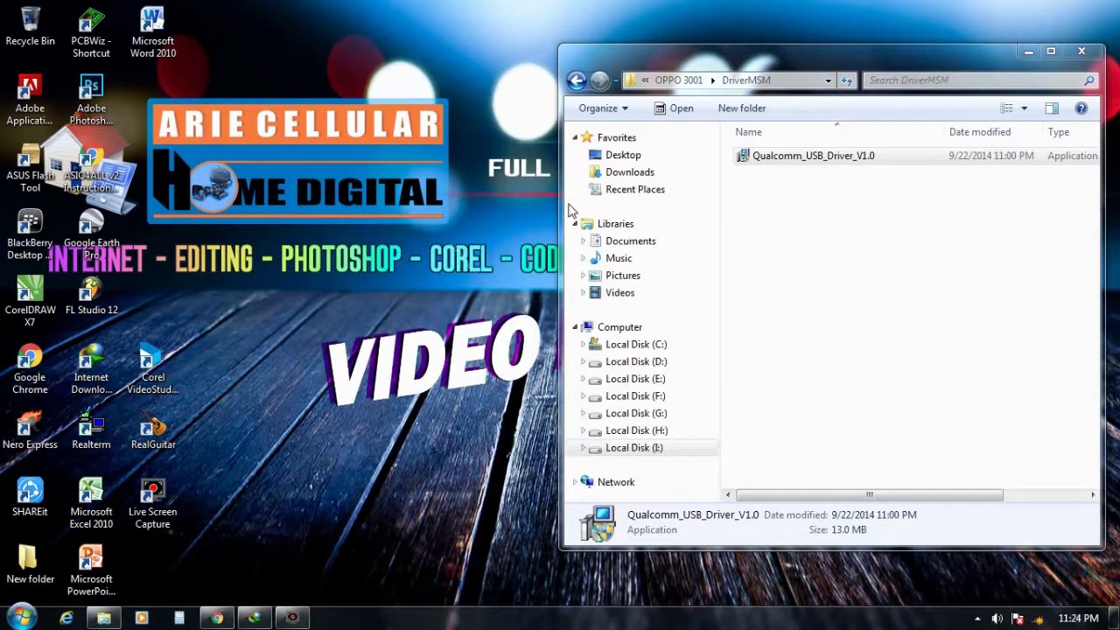
Widen the folder window and go back from DriverMSM to the OPPO 3001 folder.
{"action": "left_click_drag", "start_coordinate": [559, 202], "coordinate": [456, 202]}
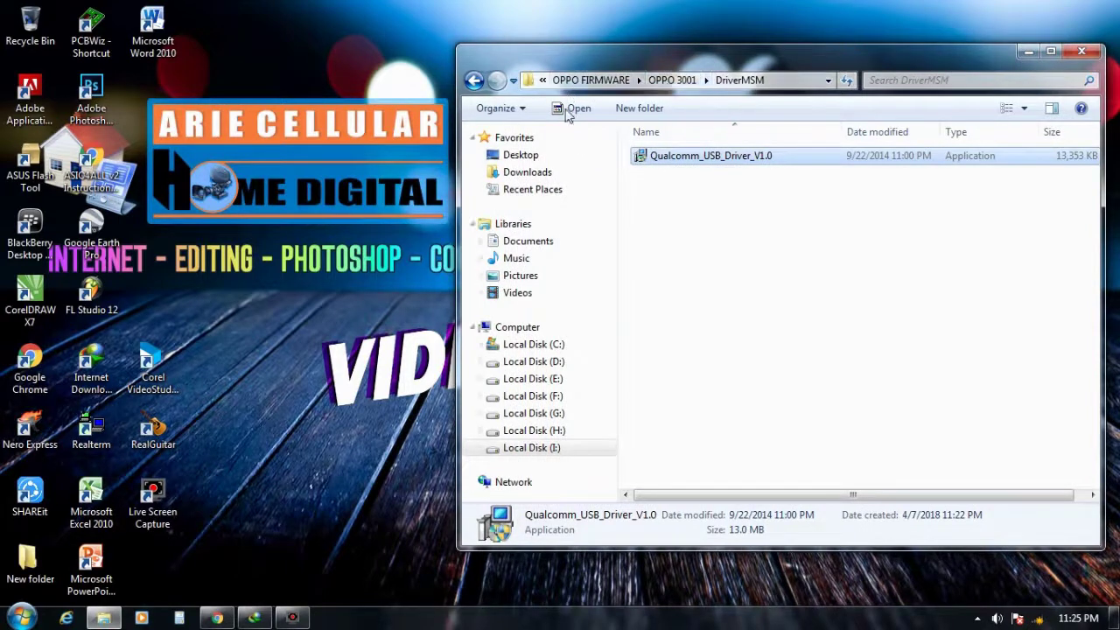
{"action": "left_click", "coordinate": [473, 80]}
{"action": "left_click", "coordinate": [680, 177]}
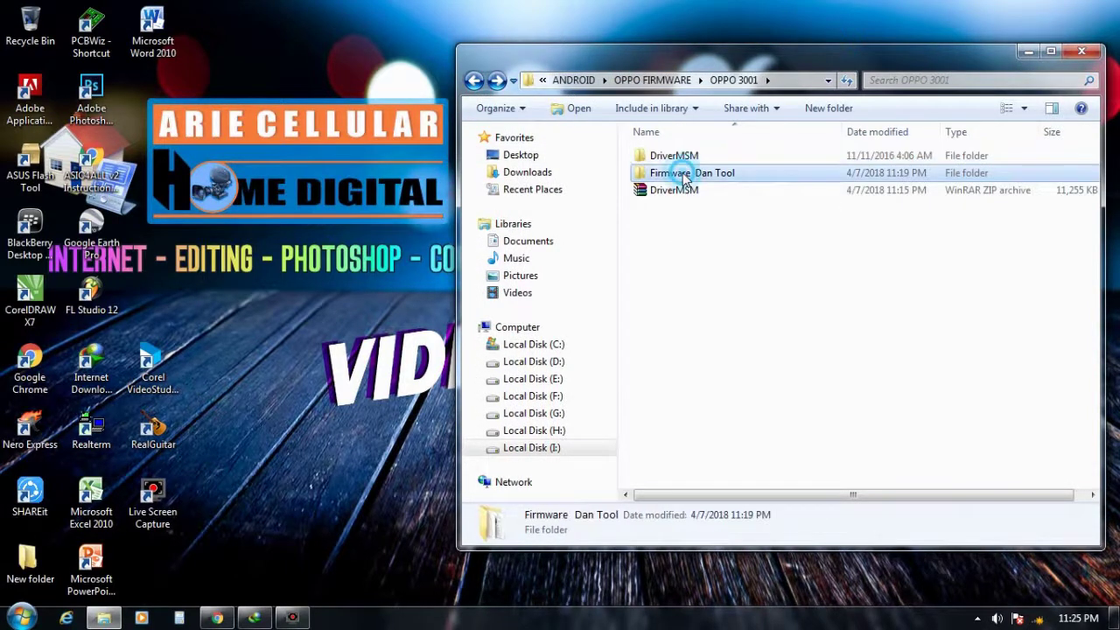
{"action": "left_click", "coordinate": [814, 284]}
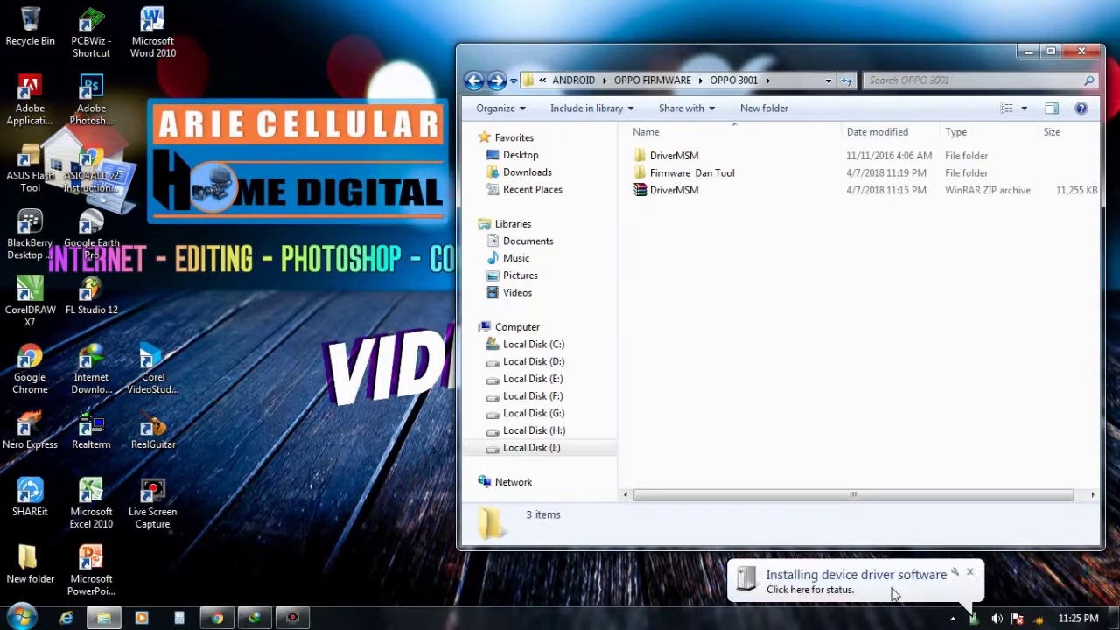
Check the driver installation status of the connected QHSUSB_BULK device and close the status window.
{"action": "left_click", "coordinate": [977, 618]}
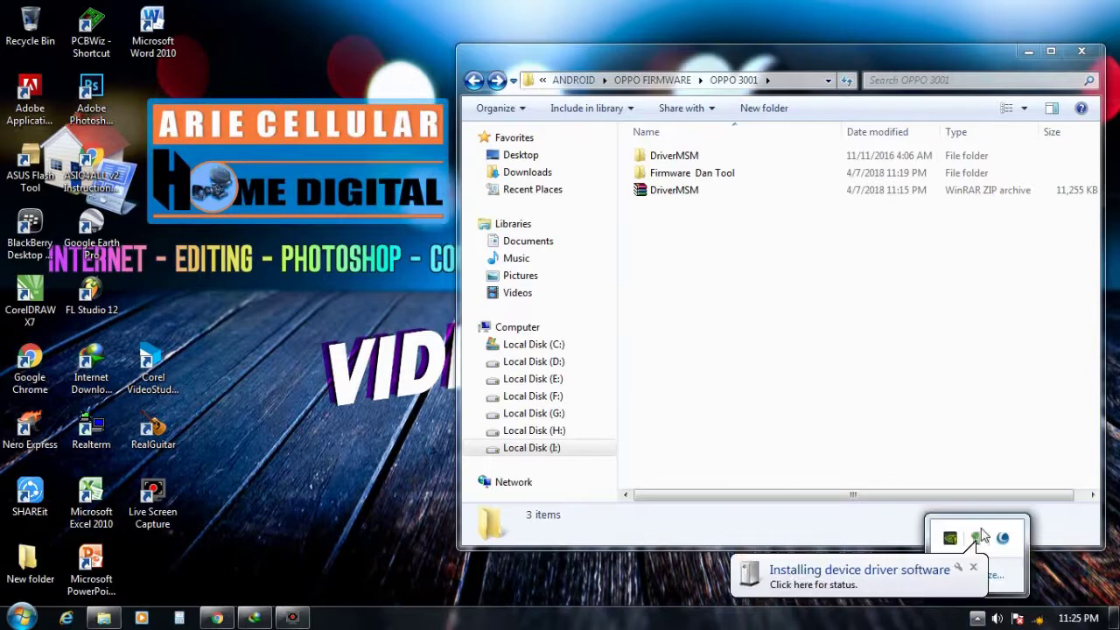
{"action": "left_click", "coordinate": [978, 536]}
{"action": "left_click_drag", "start_coordinate": [578, 224], "coordinate": [298, 259]}
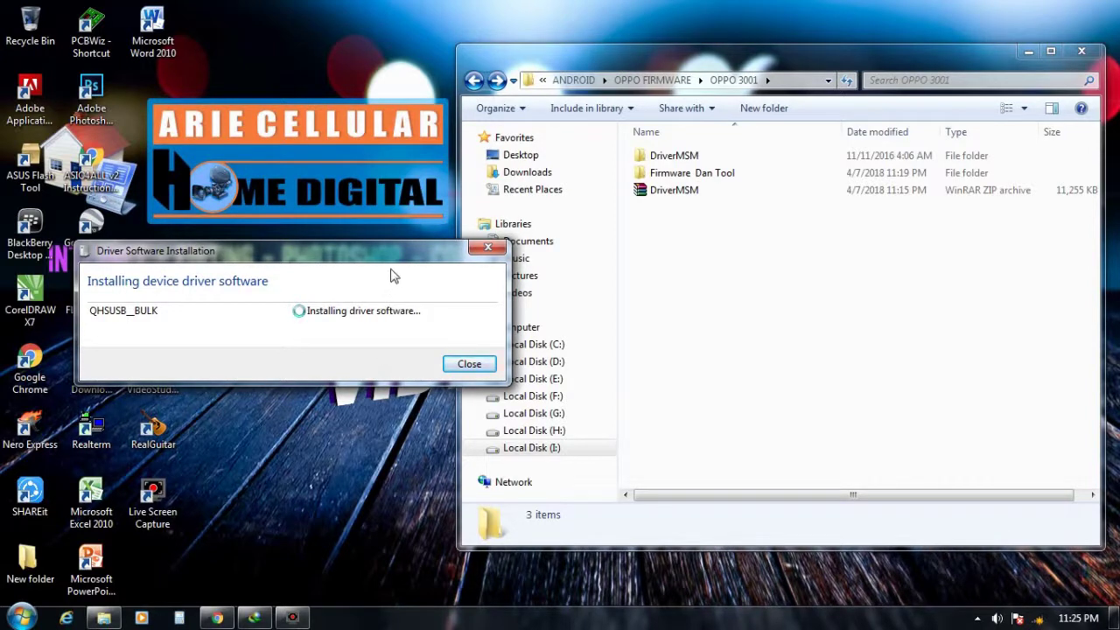
{"action": "left_click_drag", "start_coordinate": [394, 262], "coordinate": [500, 398]}
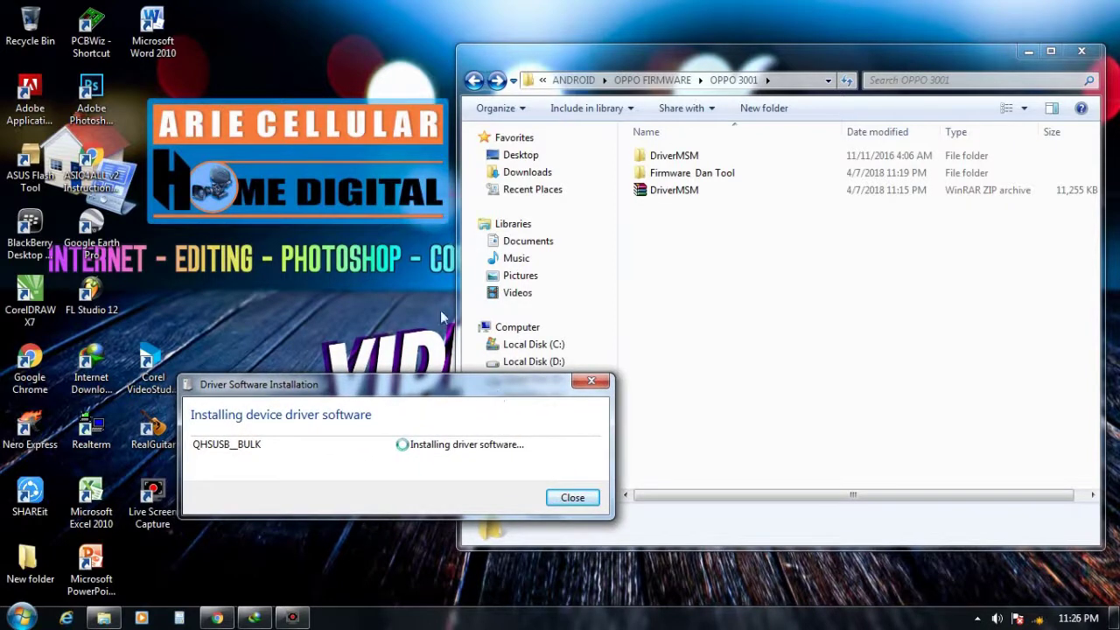
{"action": "left_click", "coordinate": [1039, 619]}
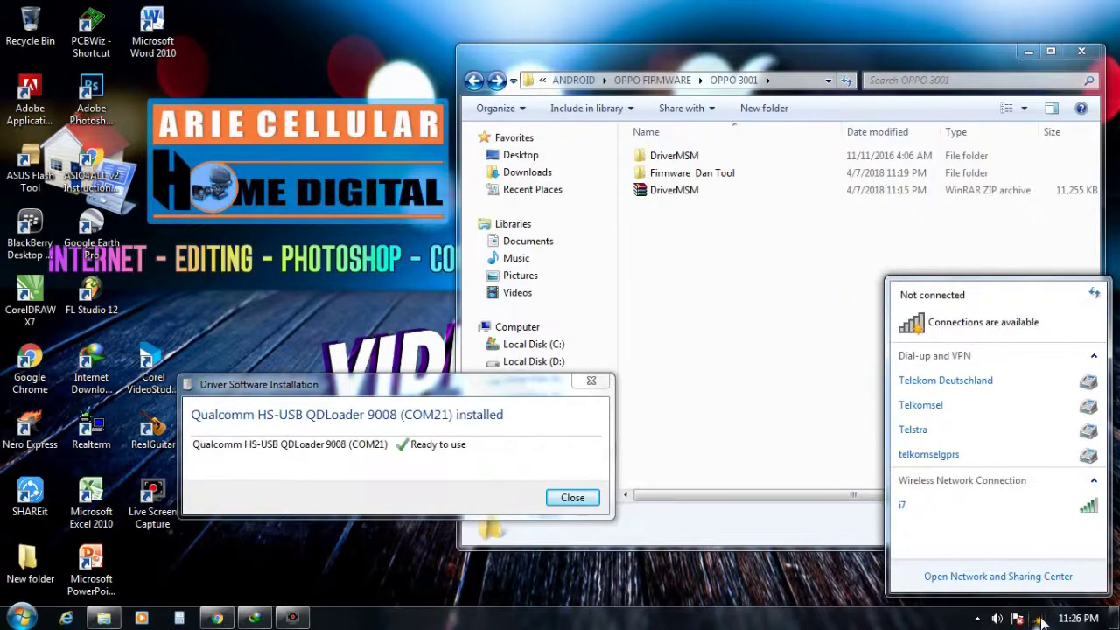
{"action": "left_click", "coordinate": [1041, 618]}
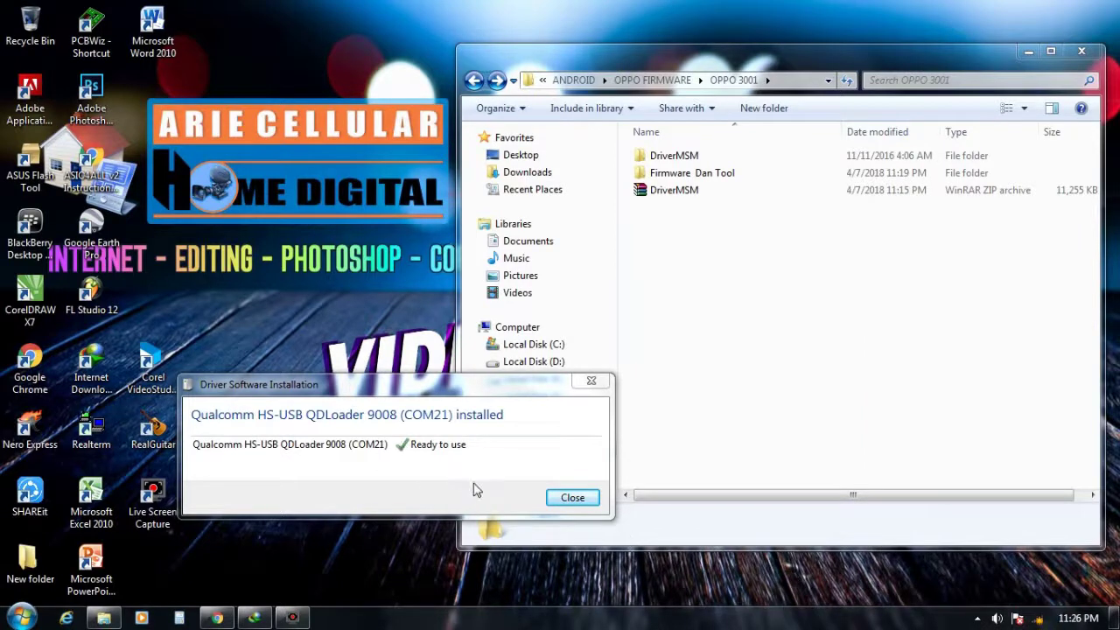
{"action": "left_click", "coordinate": [564, 497]}
{"action": "right_click", "coordinate": [336, 339]}
{"action": "left_click", "coordinate": [378, 380]}
{"action": "right_click", "coordinate": [333, 311]}
{"action": "left_click", "coordinate": [376, 353]}
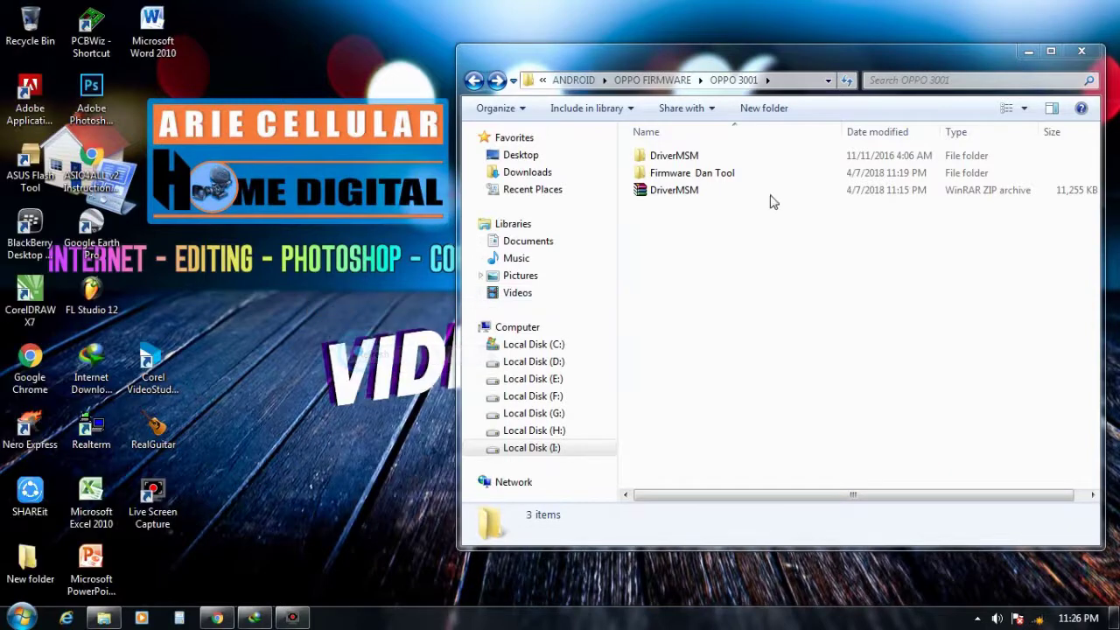
Open the Firmware Dan Tool folder and launch Msm8x39DownloadTool.
{"action": "double_click", "coordinate": [713, 172]}
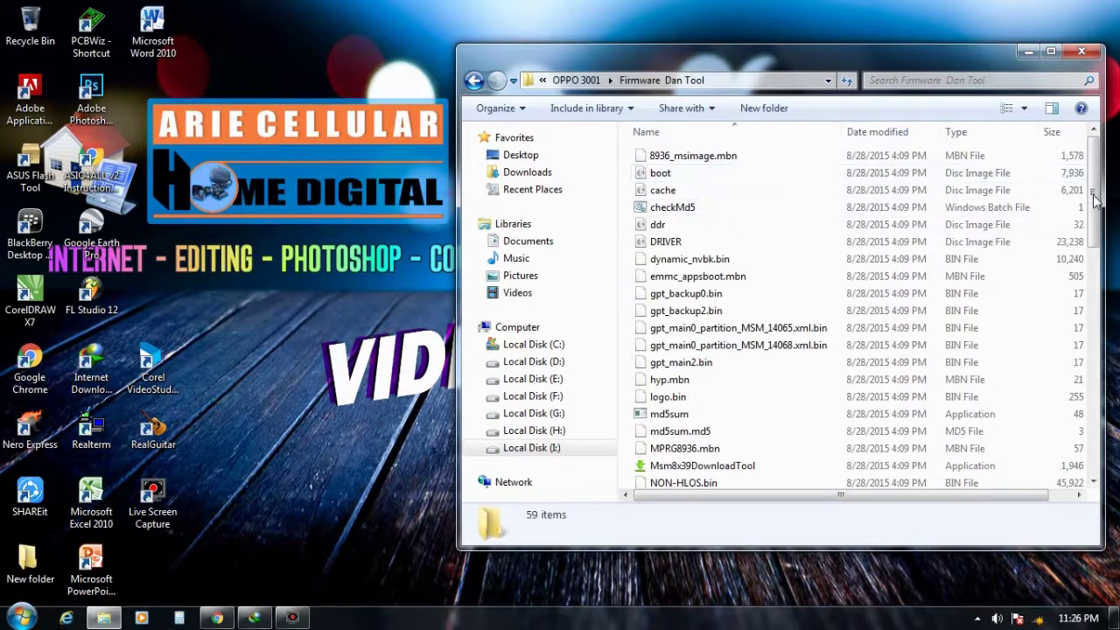
{"action": "left_click_drag", "start_coordinate": [1092, 196], "coordinate": [1092, 230]}
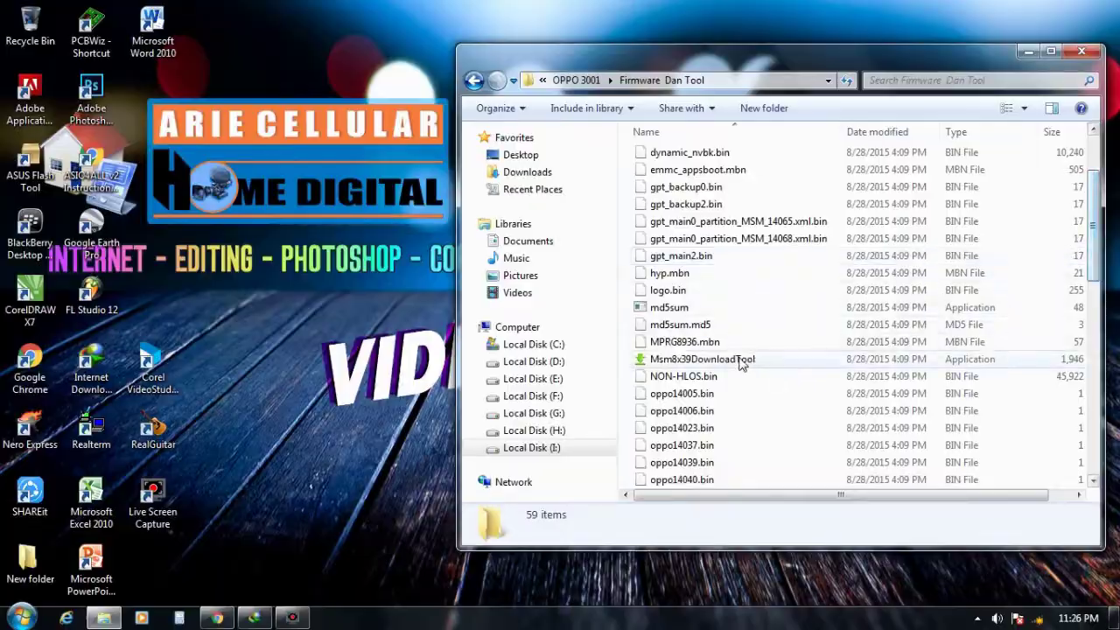
{"action": "left_click", "coordinate": [710, 359]}
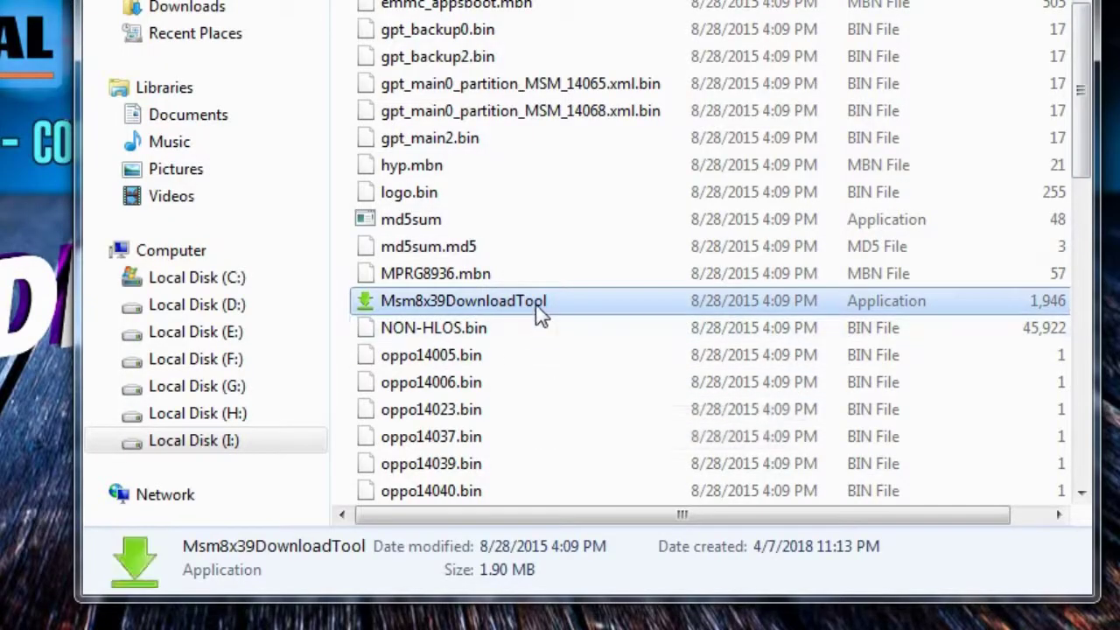
{"action": "double_click", "coordinate": [536, 304]}
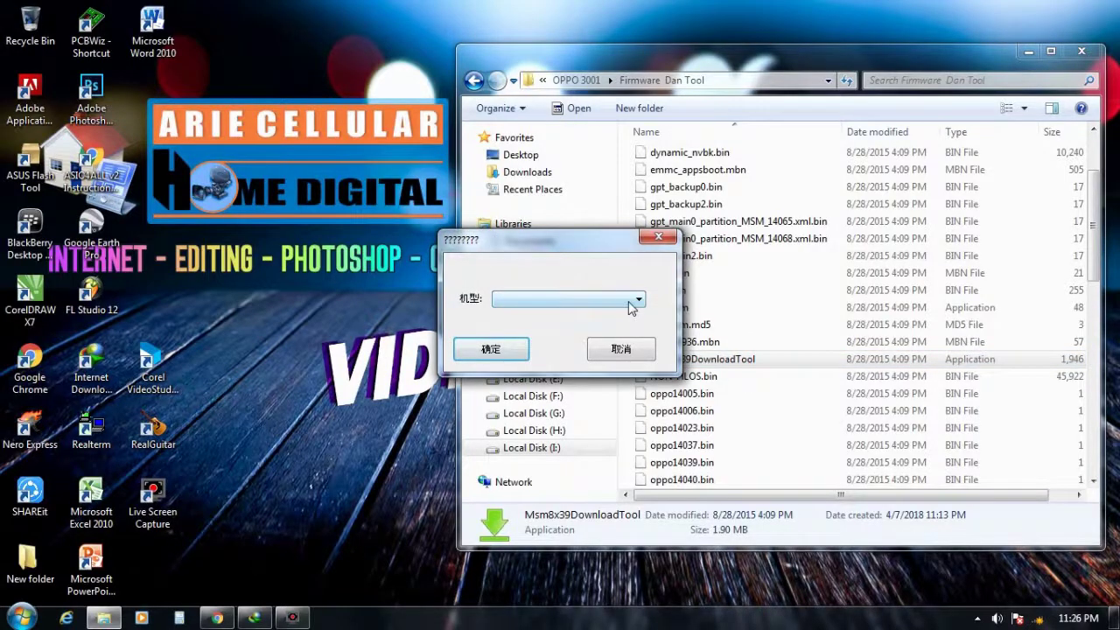
Choose phone model 14065 for the download tool and run its verification (校验) of the firmware files.
{"action": "left_click", "coordinate": [633, 301]}
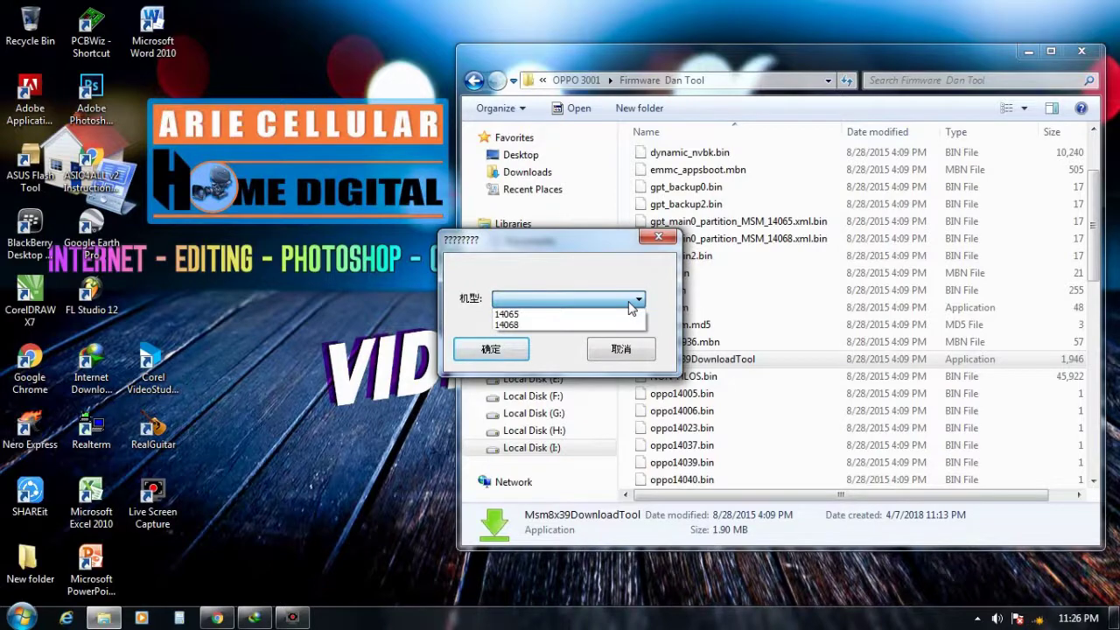
{"action": "left_click", "coordinate": [594, 315]}
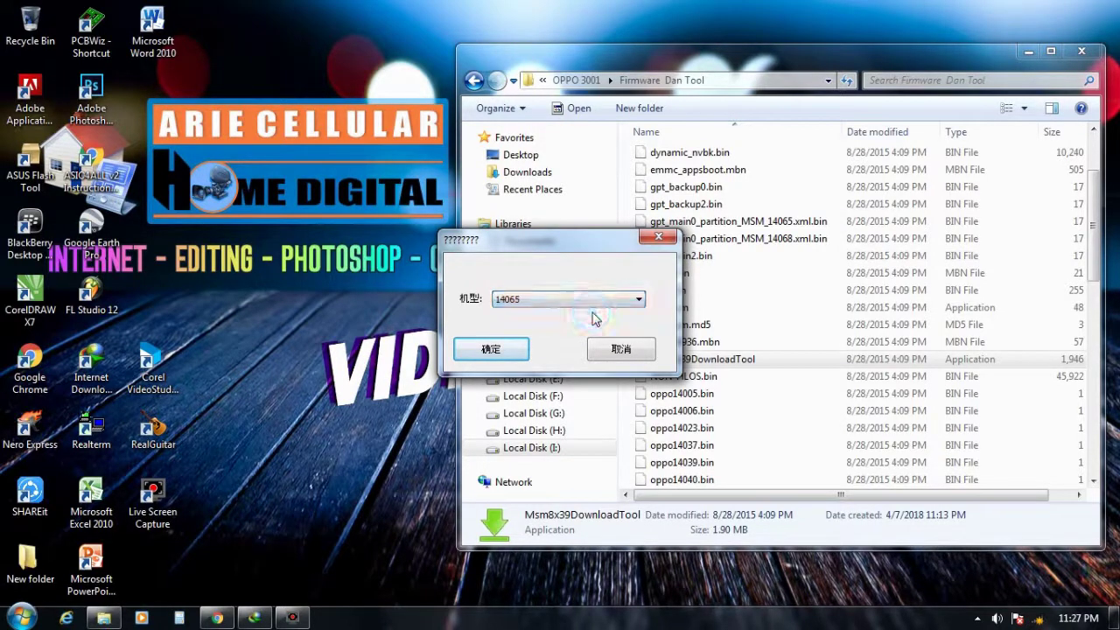
{"action": "left_click", "coordinate": [491, 350]}
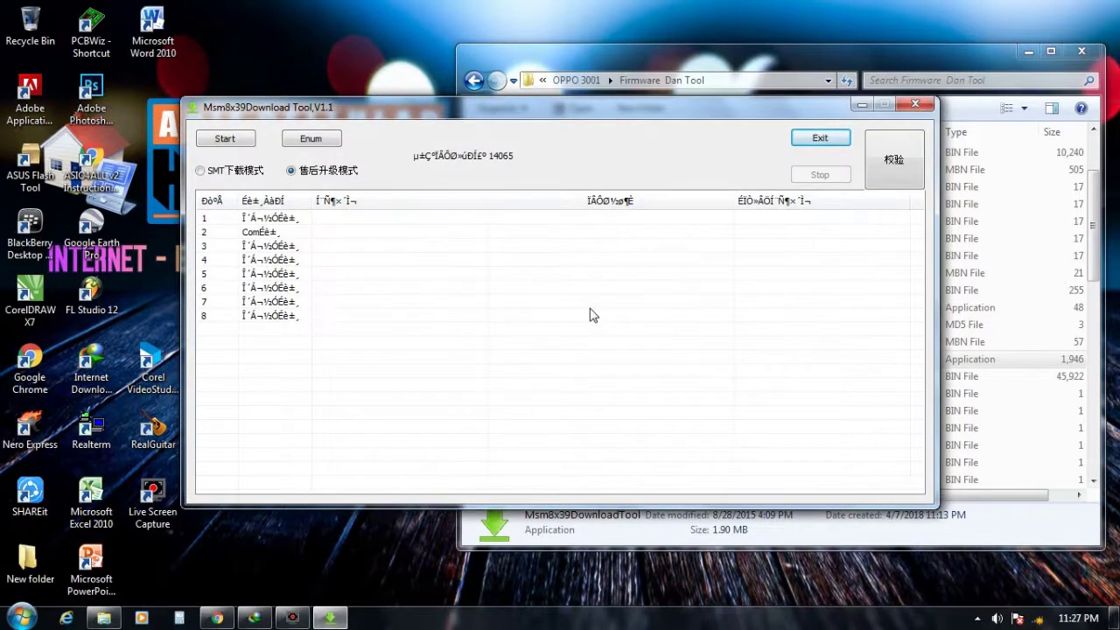
{"action": "left_click", "coordinate": [894, 178]}
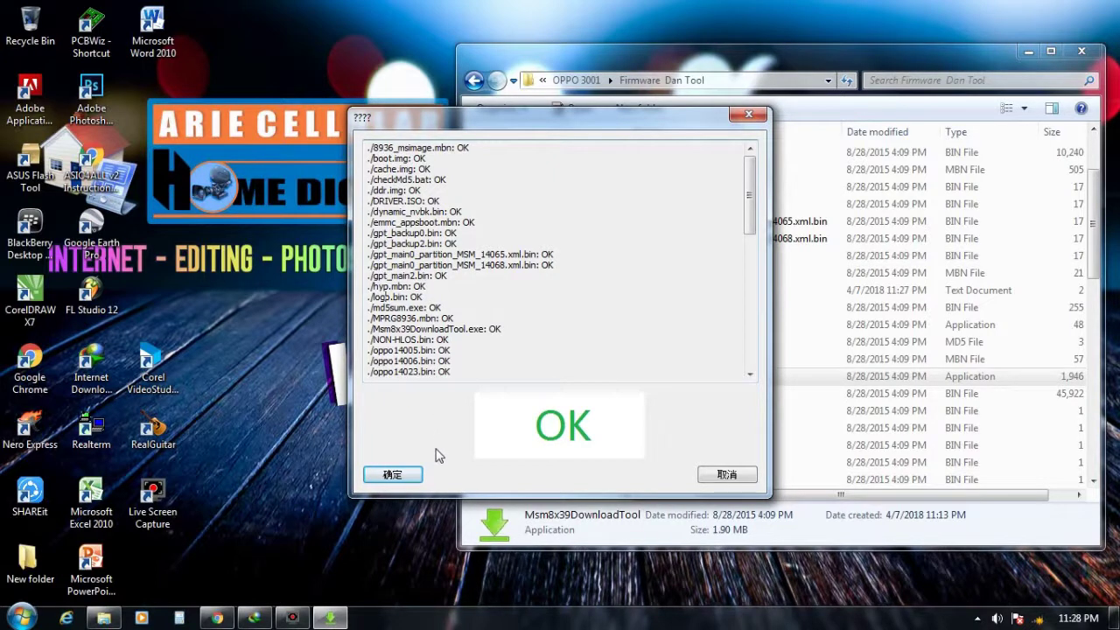
{"action": "left_click", "coordinate": [392, 474]}
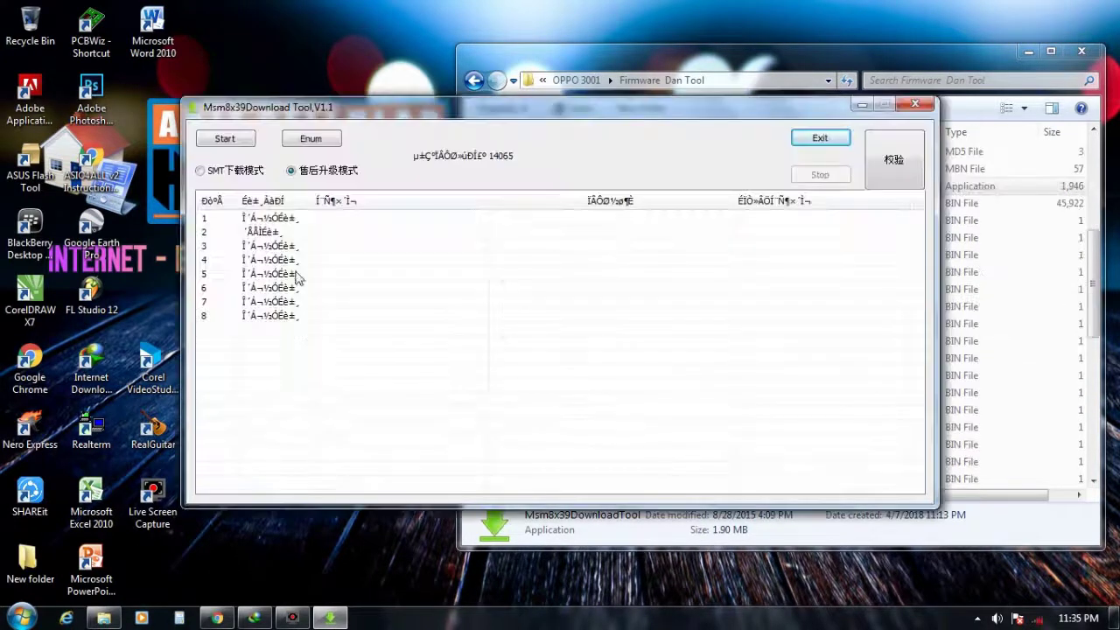
Move the download tool window lower, select the device in row 2 and start flashing the firmware.
{"action": "left_click_drag", "start_coordinate": [382, 108], "coordinate": [377, 190]}
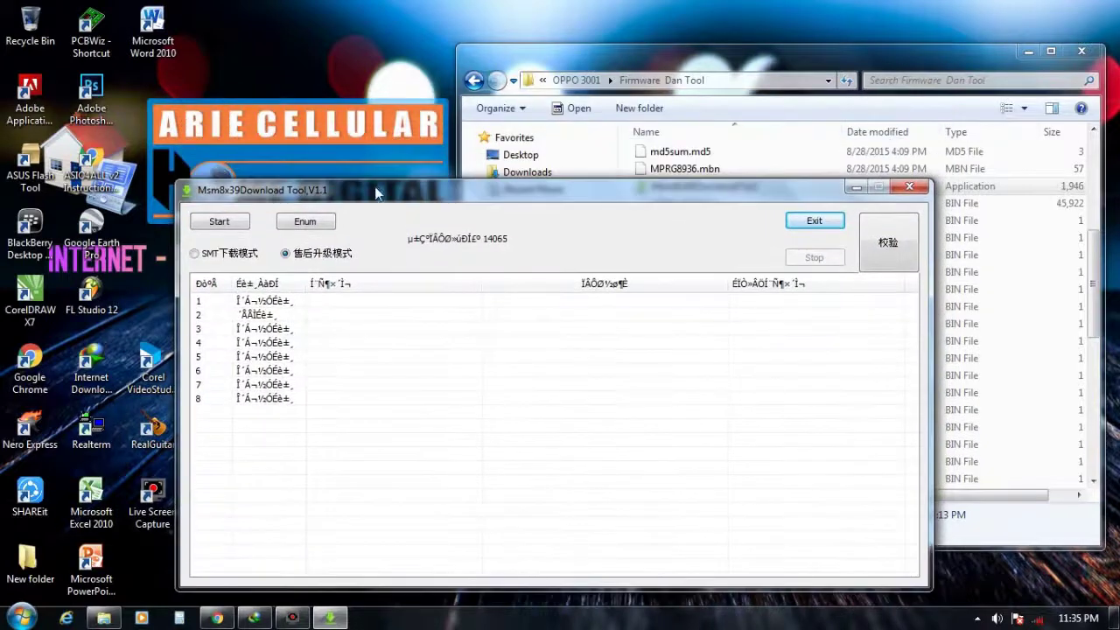
{"action": "left_click", "coordinate": [265, 315]}
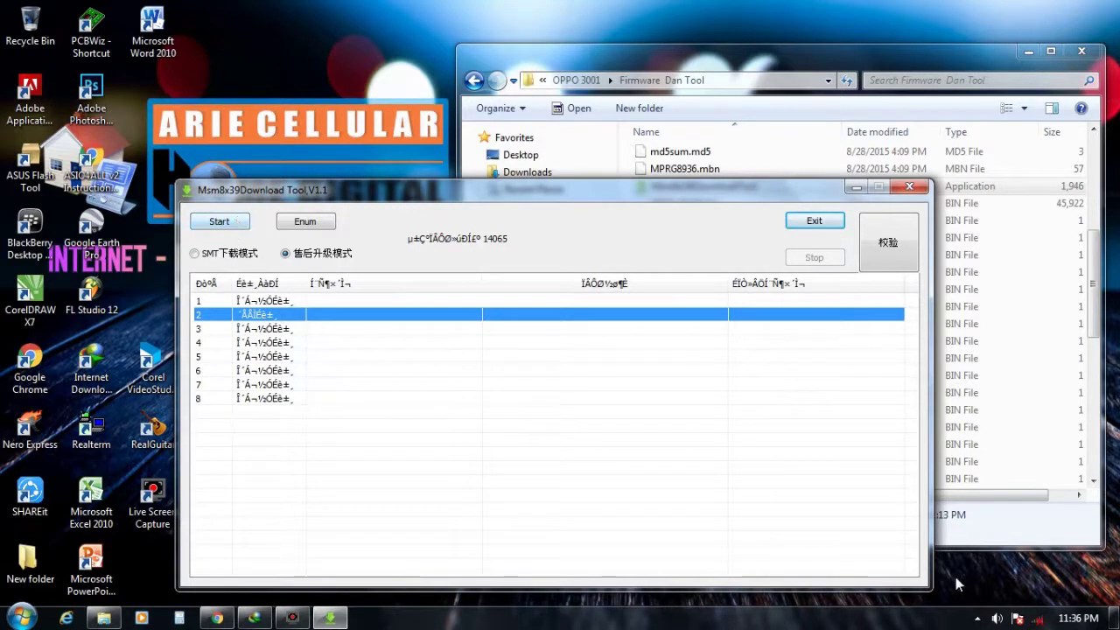
{"action": "left_click", "coordinate": [221, 222]}
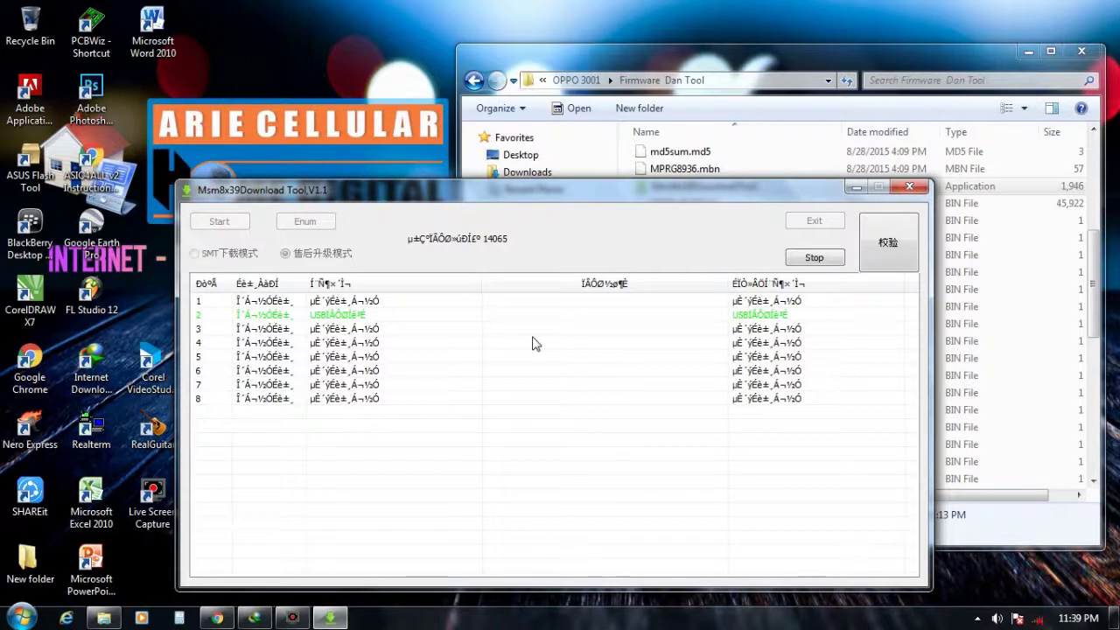
{"action": "left_click", "coordinate": [403, 72]}
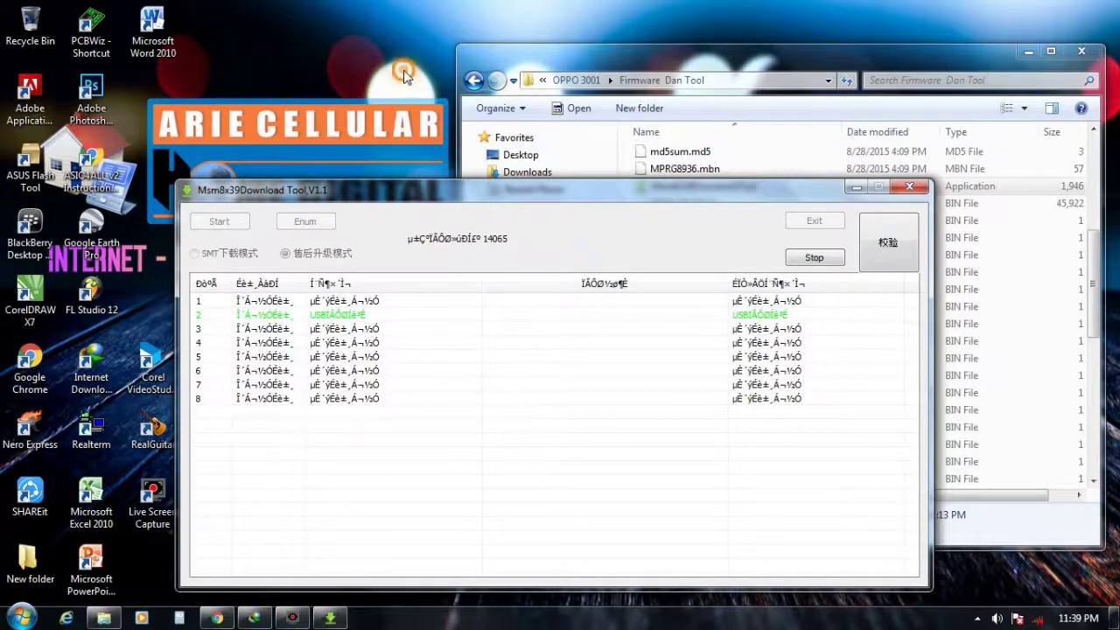